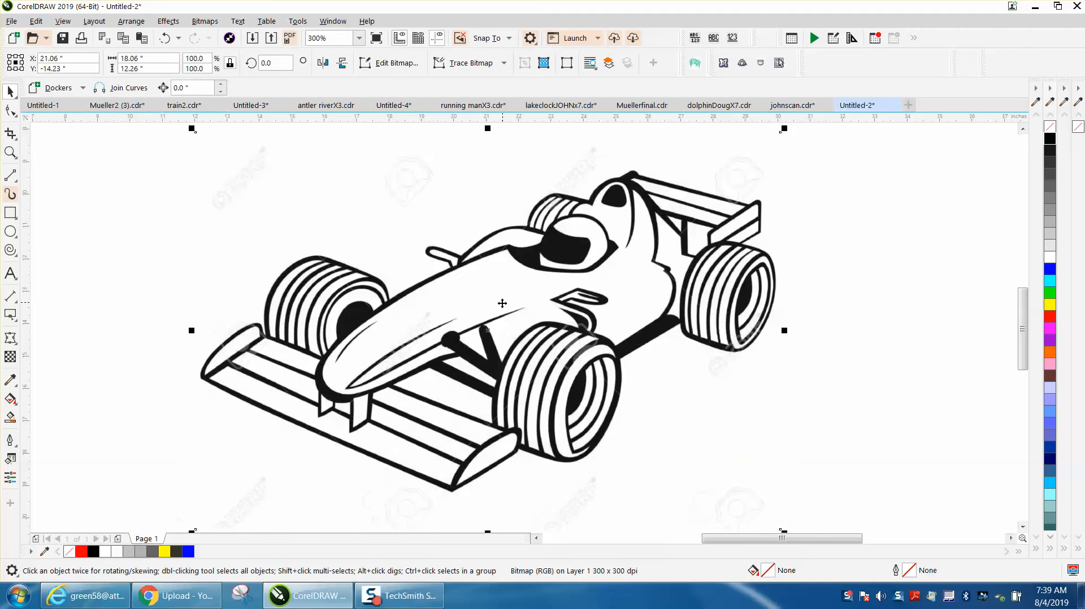
- Draw a rectangle about 26.1 by 15.35 inches around the race car bitmap on the page, fill it yellow and send it to the back
left_click(11, 214)
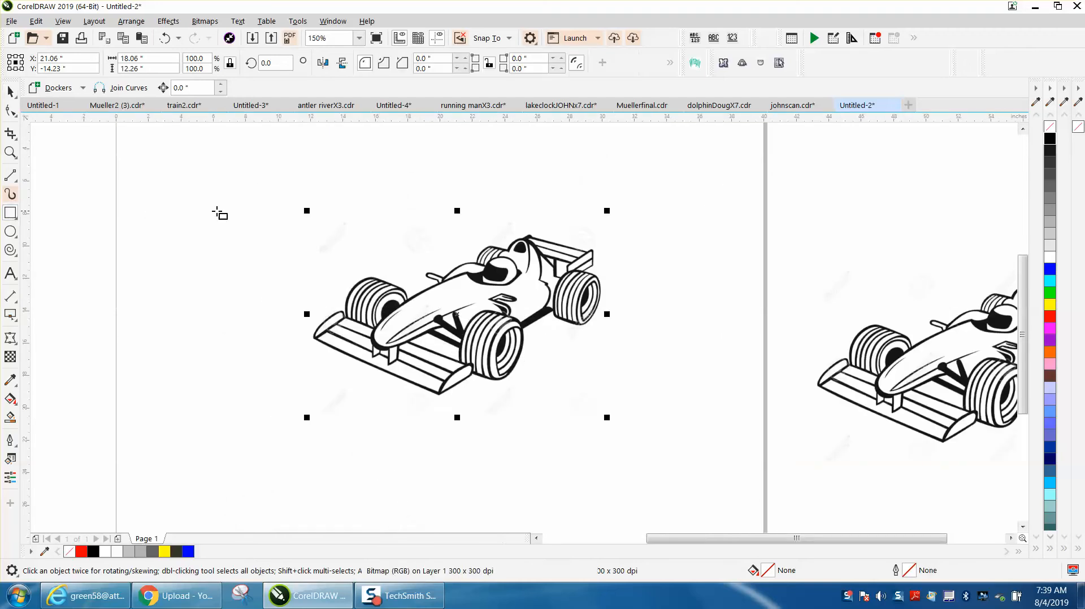
left_click_drag(290, 204, 713, 453)
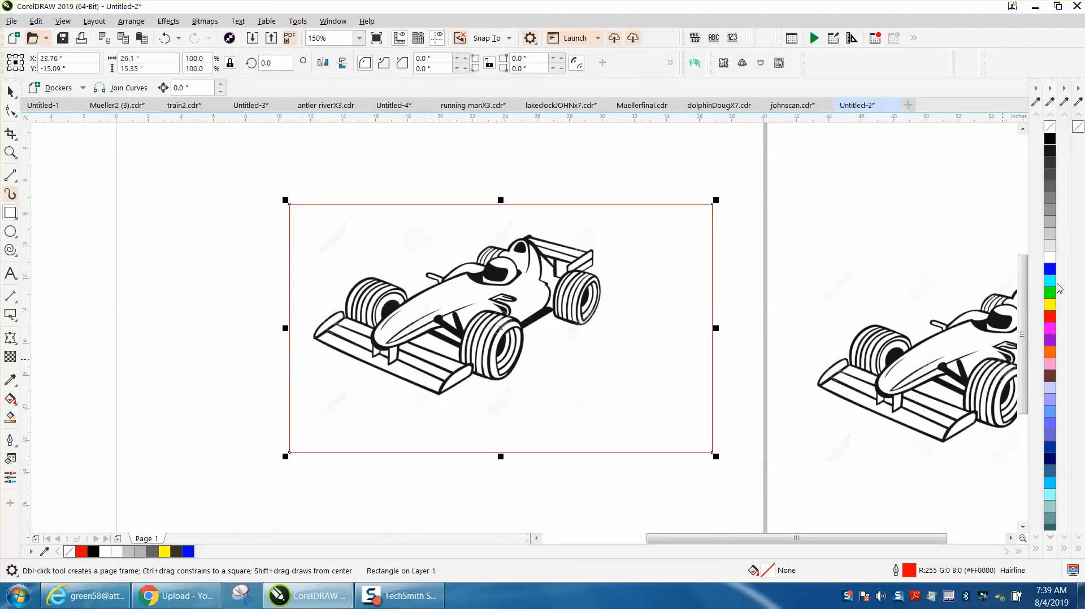
left_click(1049, 306)
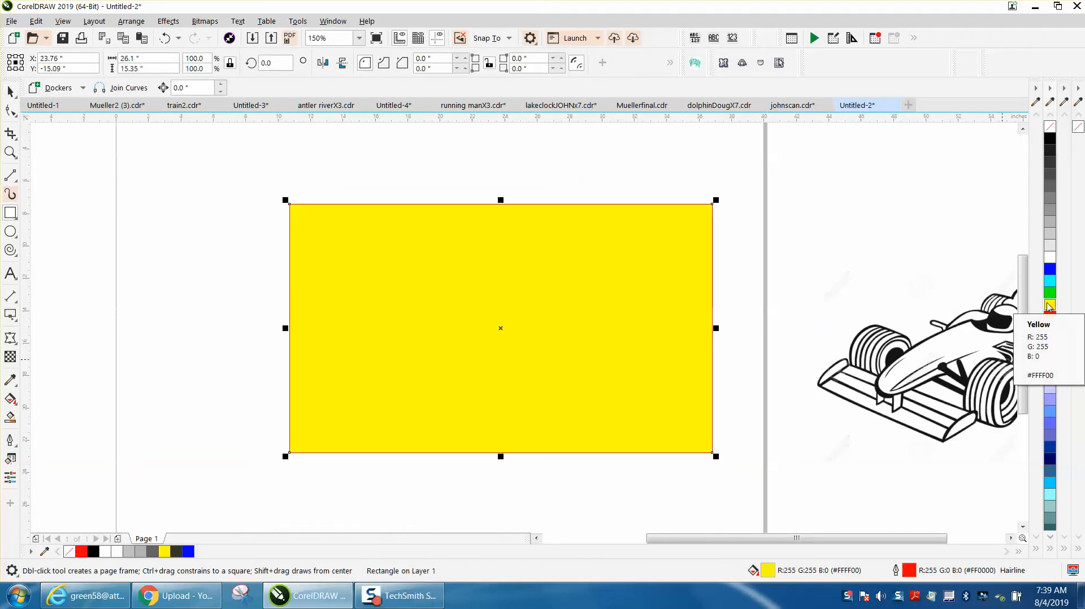
key("shift+Page_Down")
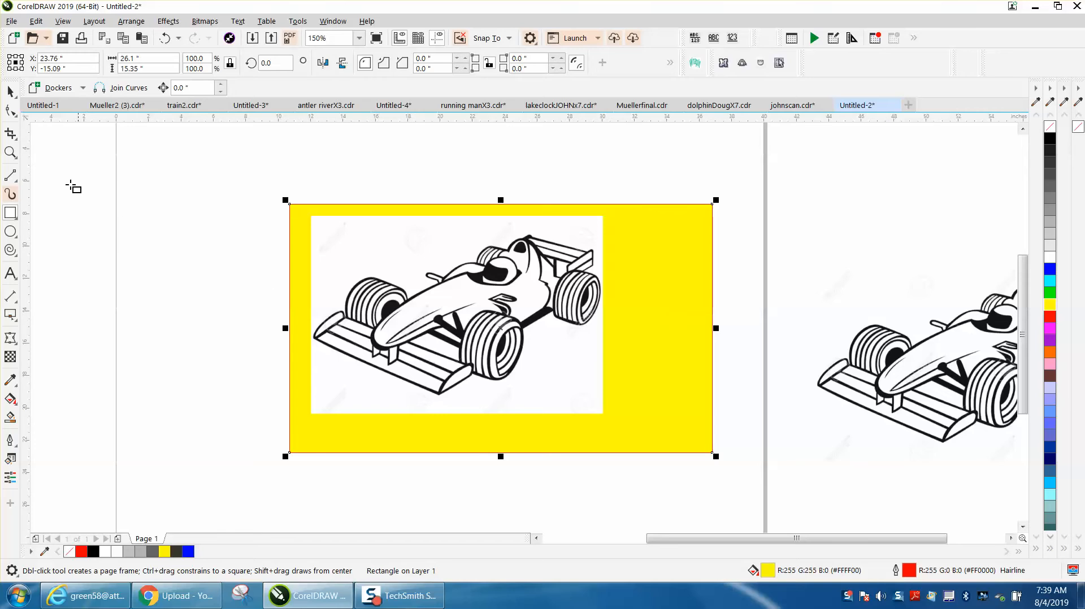
- Select the race car bitmap lying on top of the yellow rectangle
left_click(10, 152)
left_click_drag(292, 239, 691, 460)
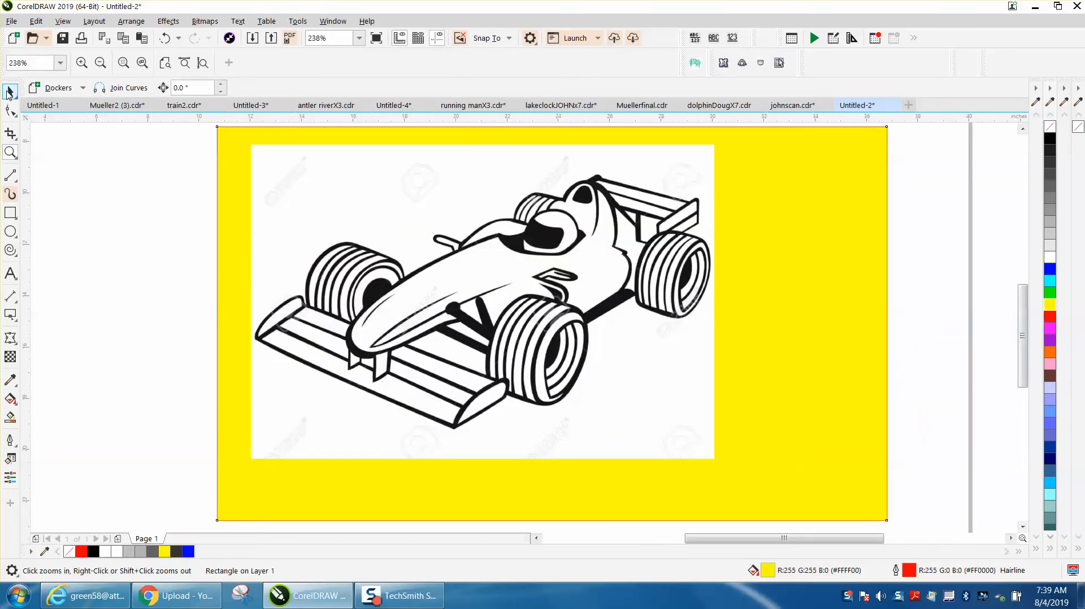
left_click(10, 91)
left_click(236, 198)
left_click(290, 206)
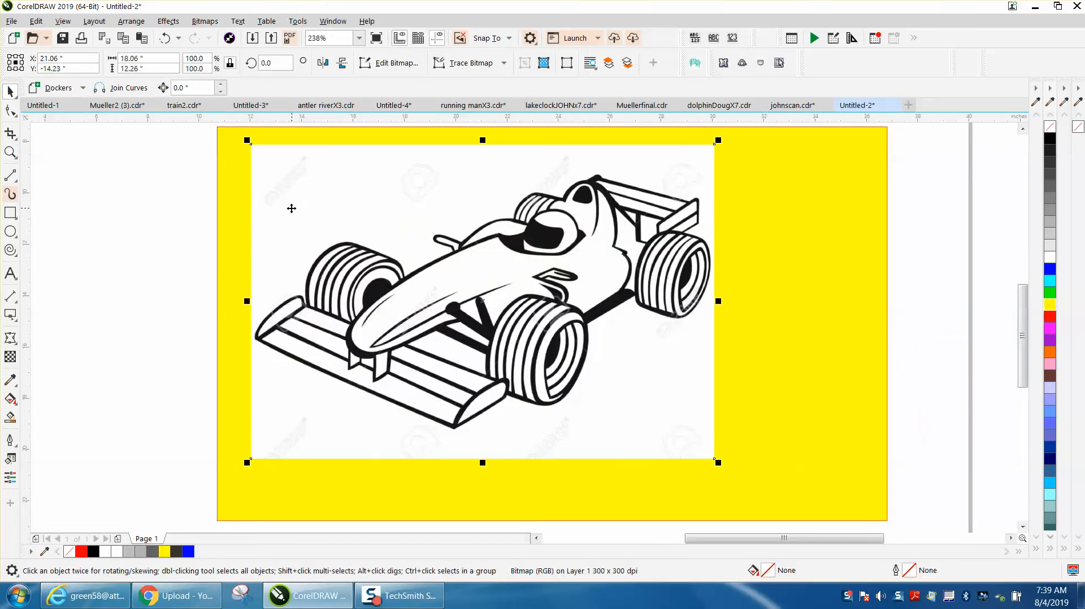
left_click(201, 21)
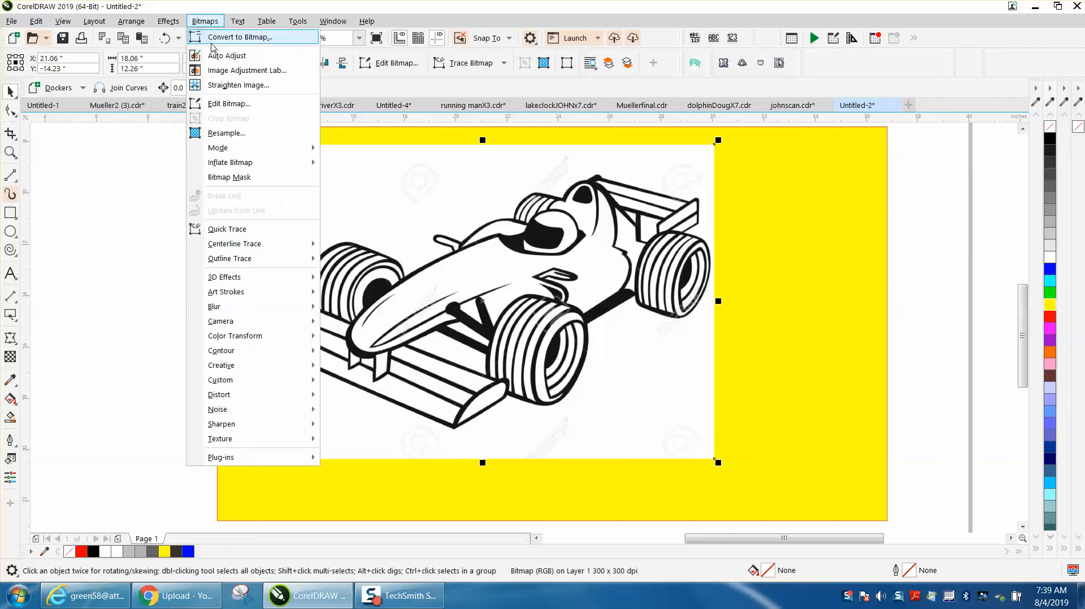
left_click(214, 37)
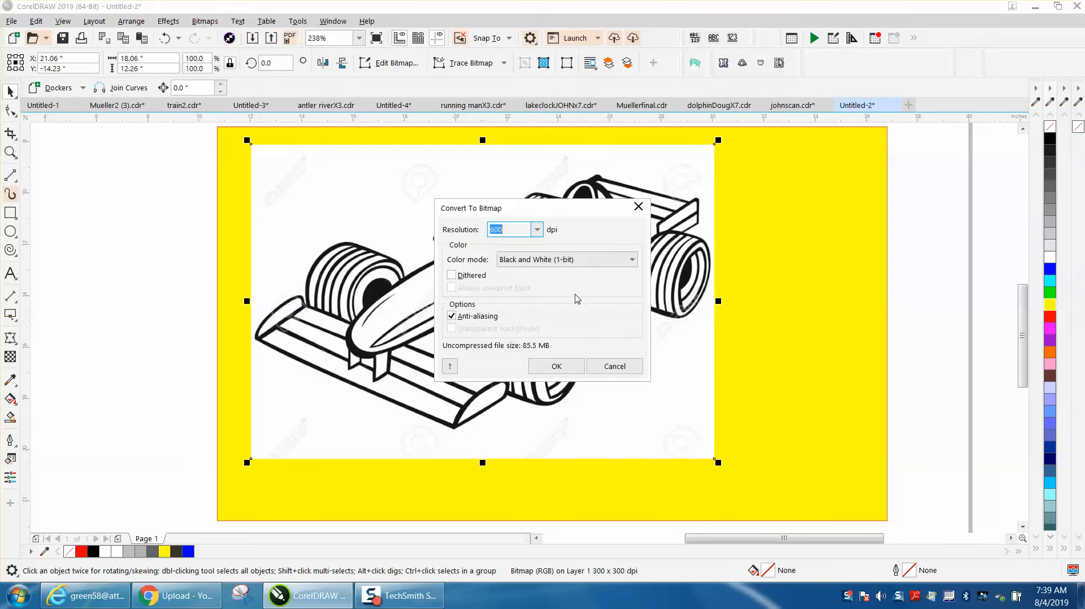
left_click(638, 207)
- Resample the race car bitmap at 300 dpi and 100% size with anti-aliasing and aspect ratio maintained
left_click(205, 21)
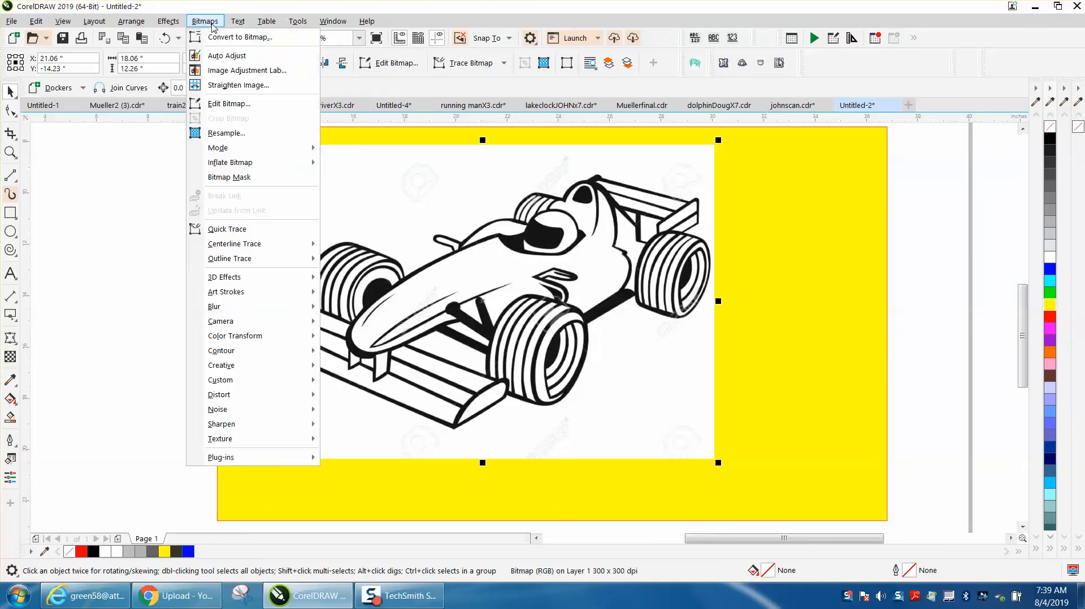
left_click(226, 133)
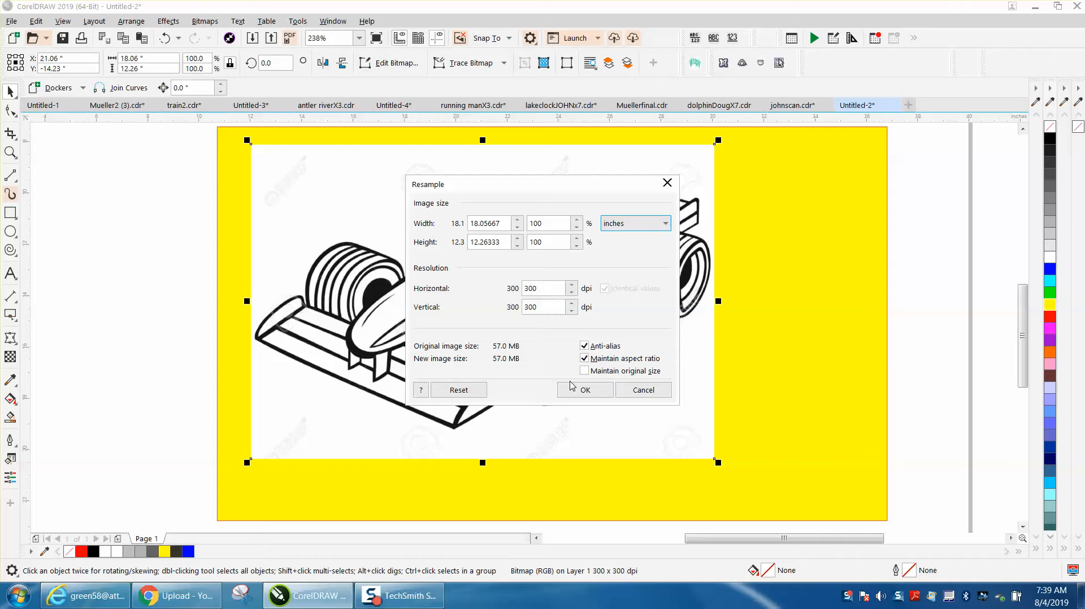
left_click(586, 390)
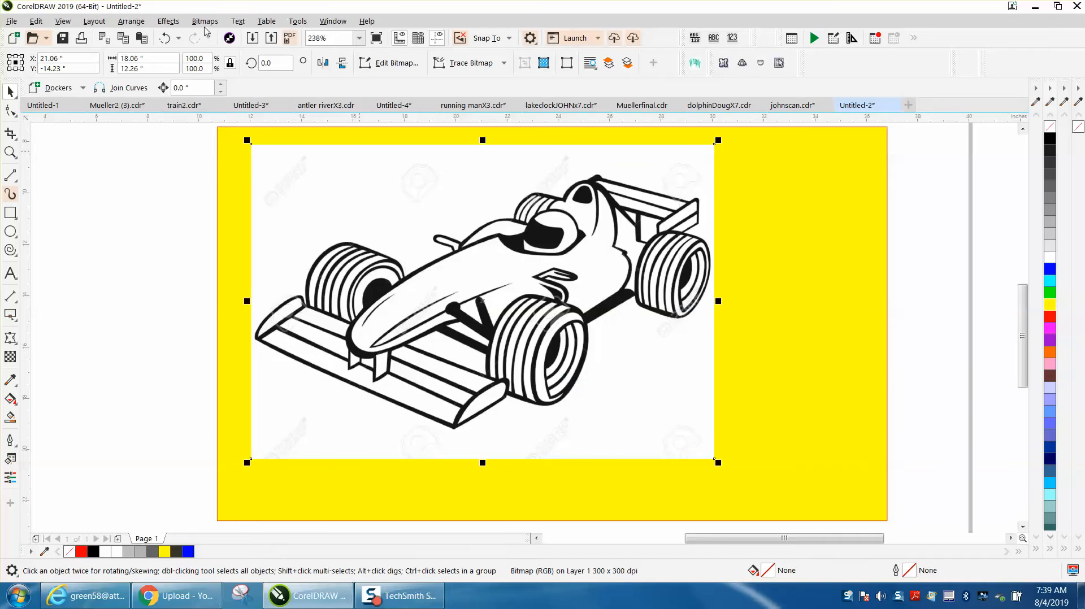
- Convert the race car bitmap to a 600 dpi Black and White (1-bit) bitmap without dithering
left_click(205, 22)
left_click(216, 38)
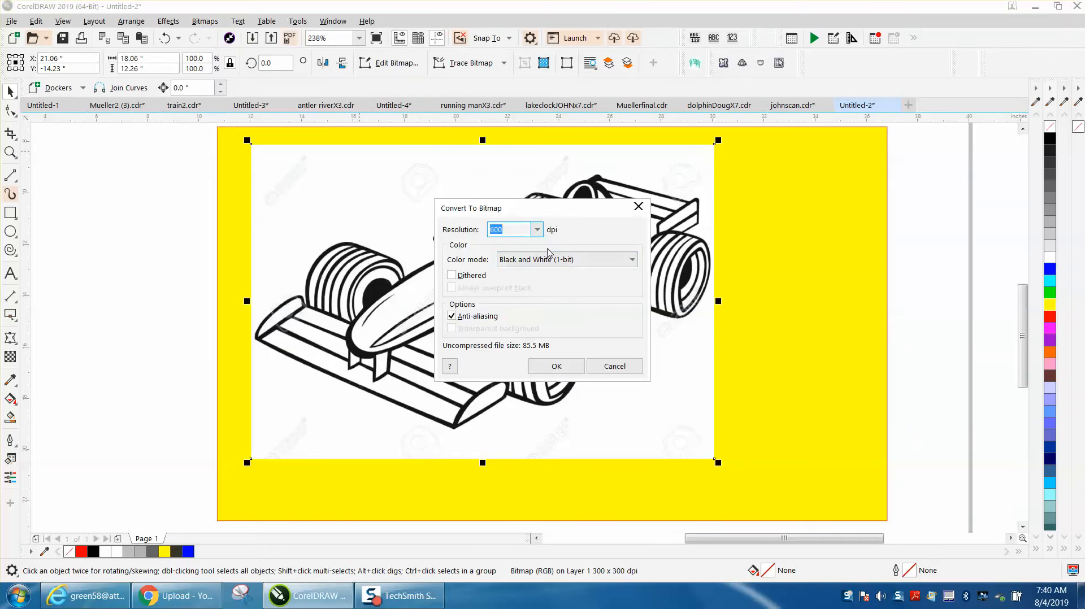
left_click(557, 367)
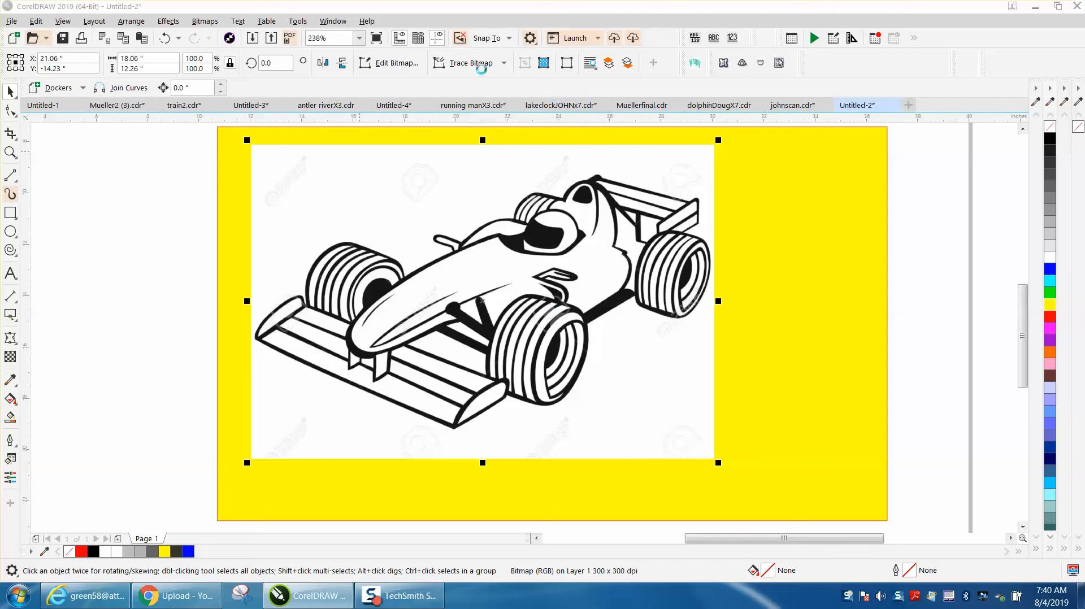
- Trace the black-and-white bitmap as an Outline Trace of type Clipart, reducing the bitmap size and keeping detail 93 and smoothing 25
left_click(206, 22)
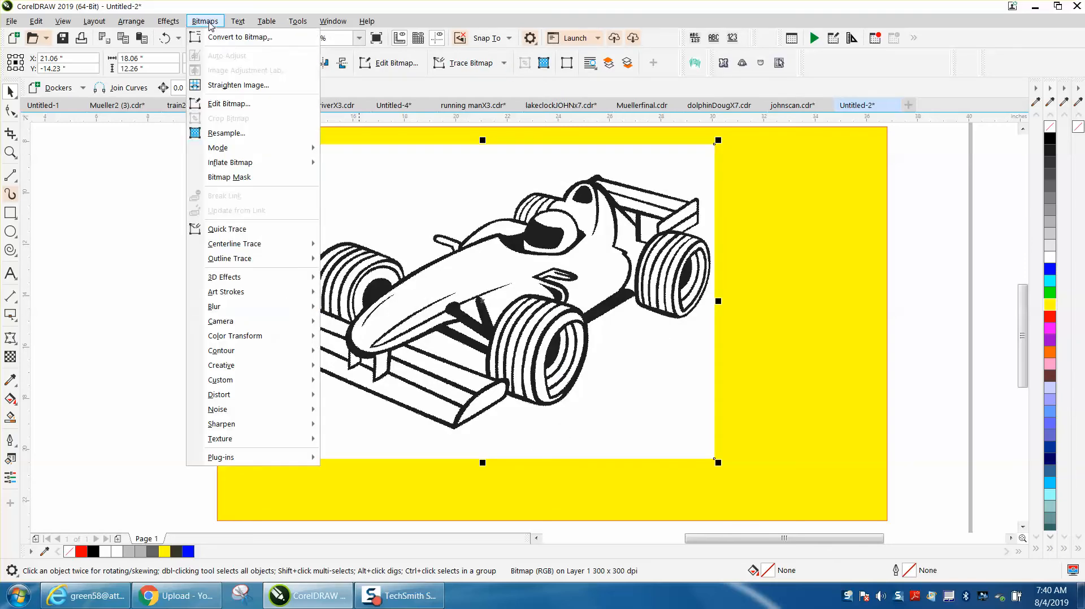
mouse_move(230, 261)
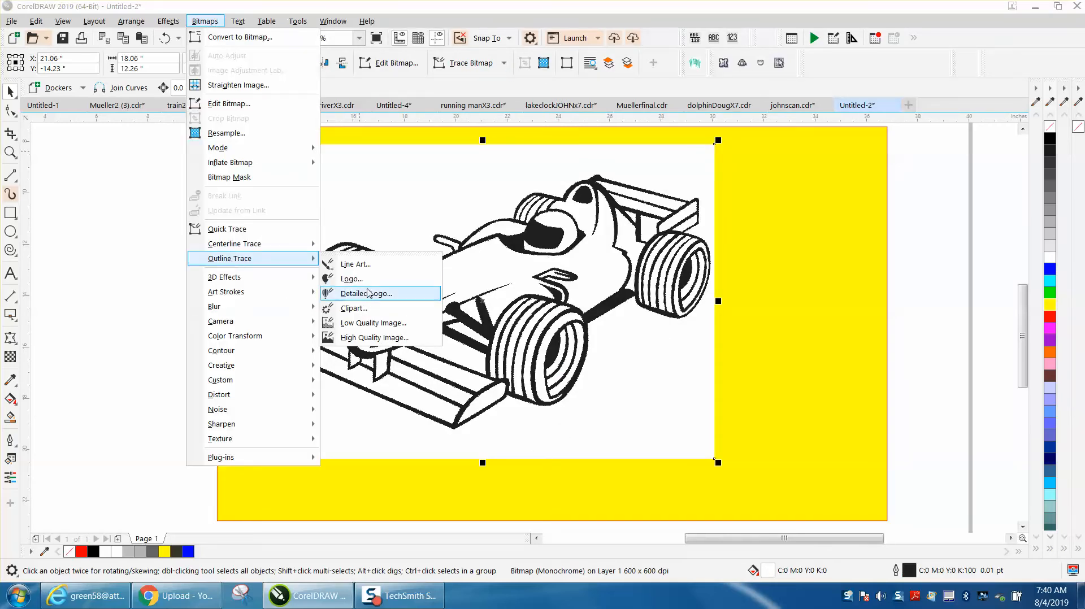
left_click(354, 309)
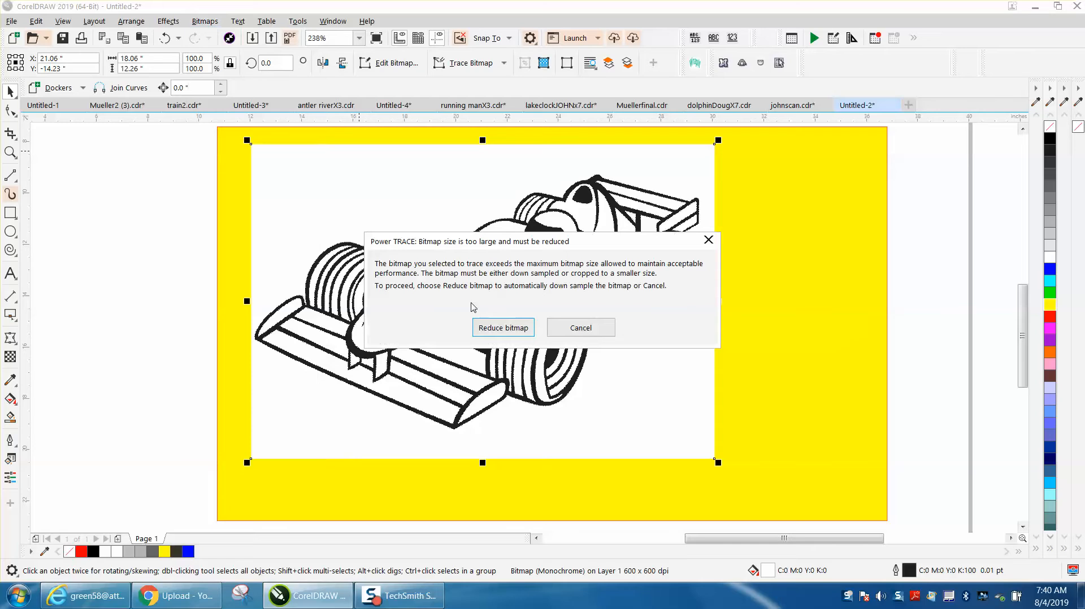
left_click(503, 328)
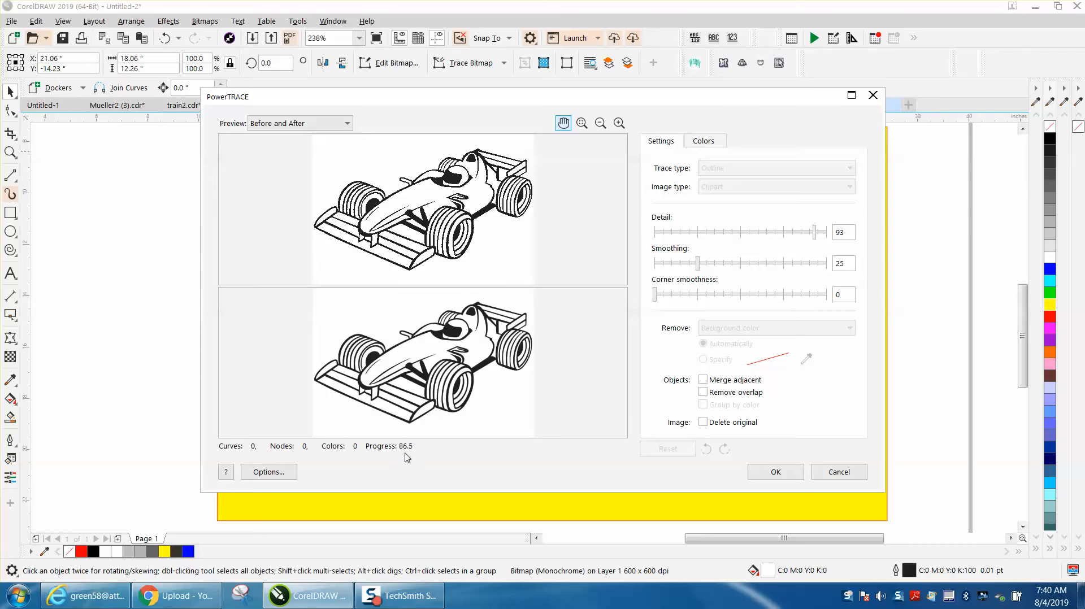
left_click(785, 478)
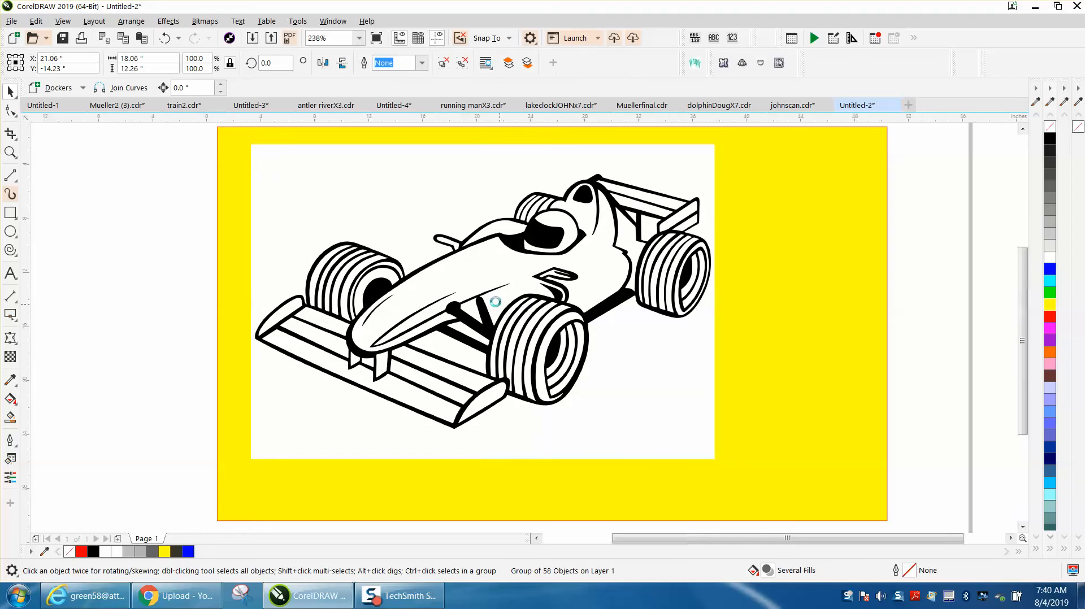
- Separate the trace from its source by moving the bitmap off the page beside the other copy and leaving the trace on the yellow rectangle
scroll(495, 302, "down", 3)
left_click_drag(487, 297, 223, 308)
left_click(467, 295)
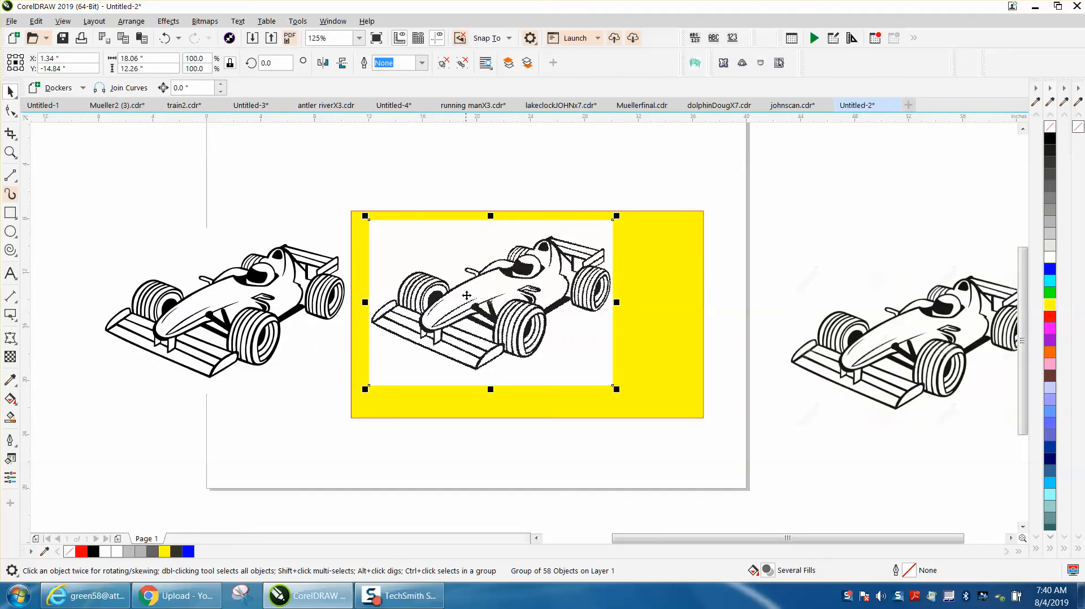
left_click_drag(467, 295, 901, 424)
left_click_drag(275, 299, 558, 300)
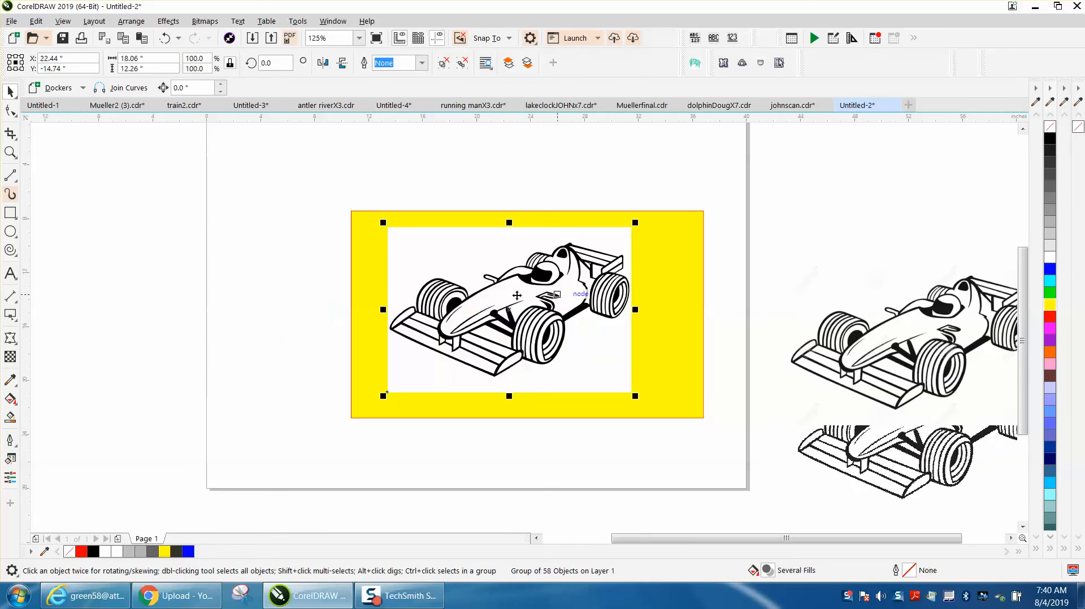
- Ungroup the traced car and delete its white background shape so the yellow rectangle surrounds the car
left_click(131, 21)
mouse_move(160, 273)
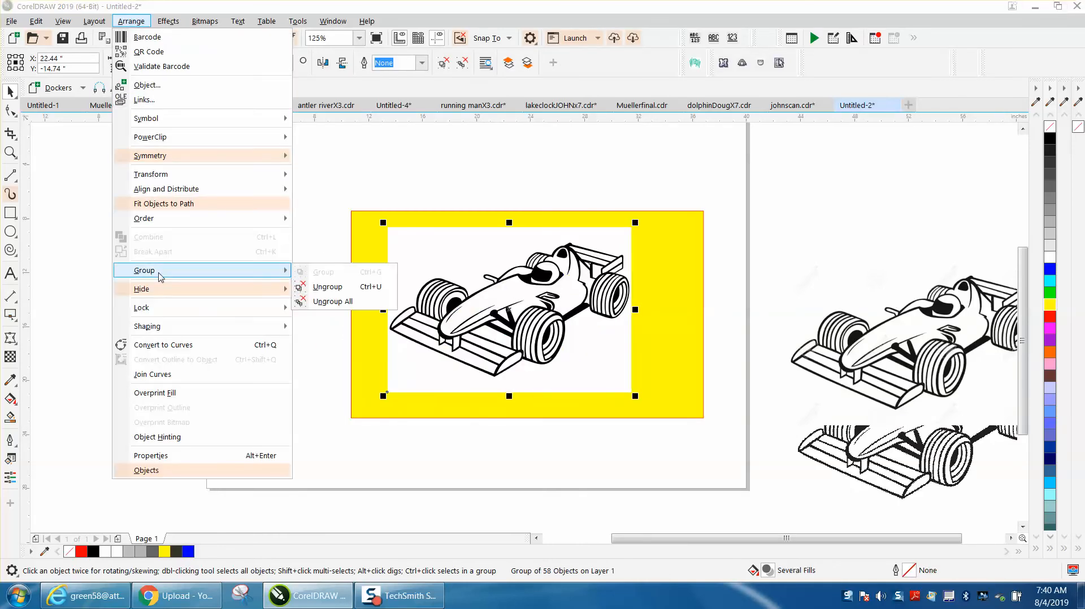
left_click(323, 289)
left_click(421, 261)
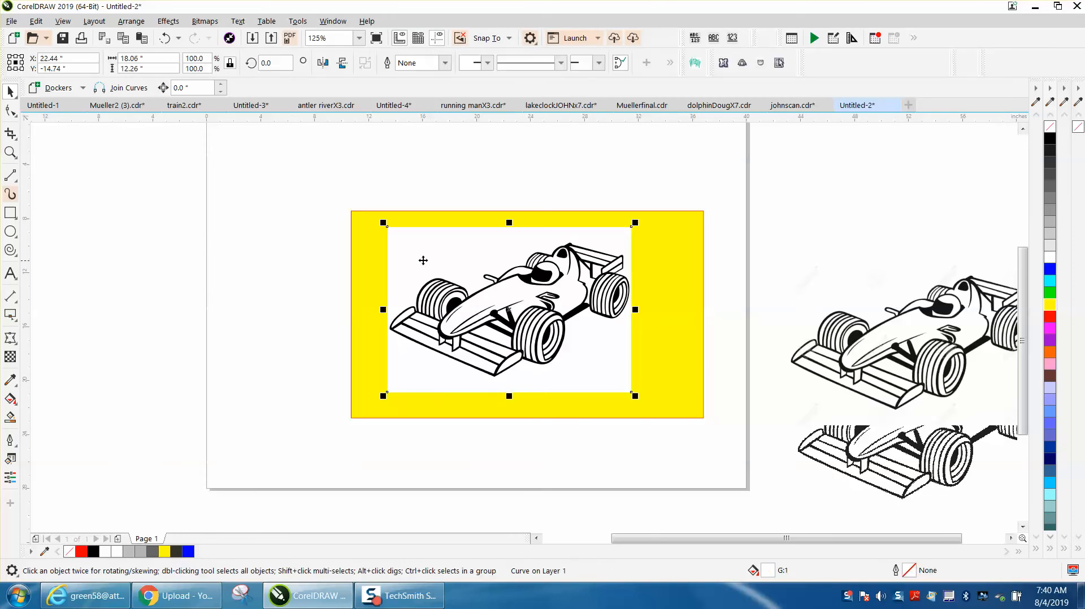
key("Delete")
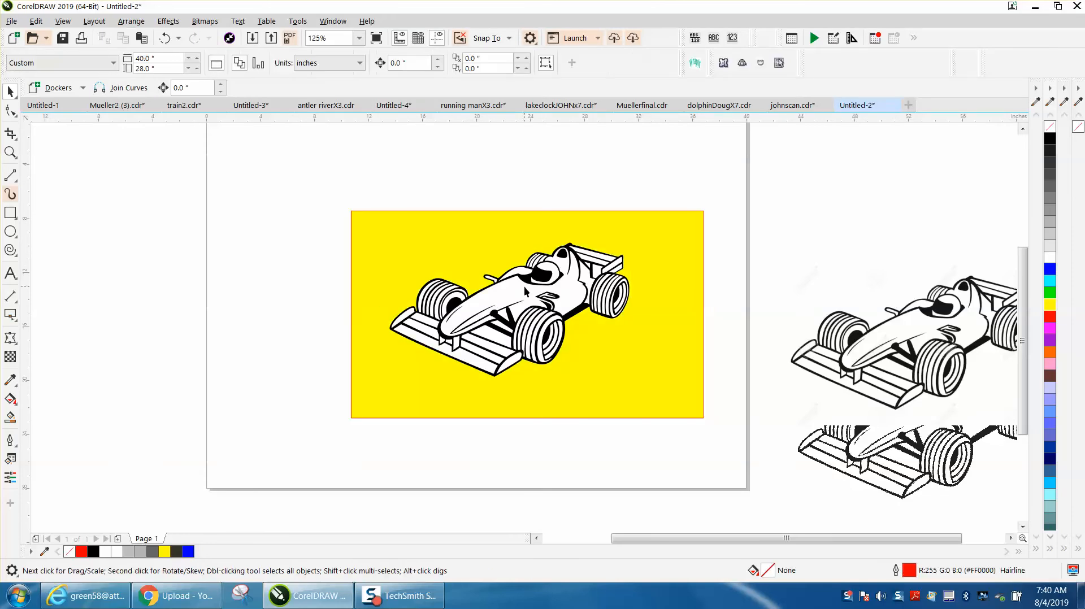
- Move the white body shape up off the car to check what lies beneath, and undo the move
left_click(516, 291)
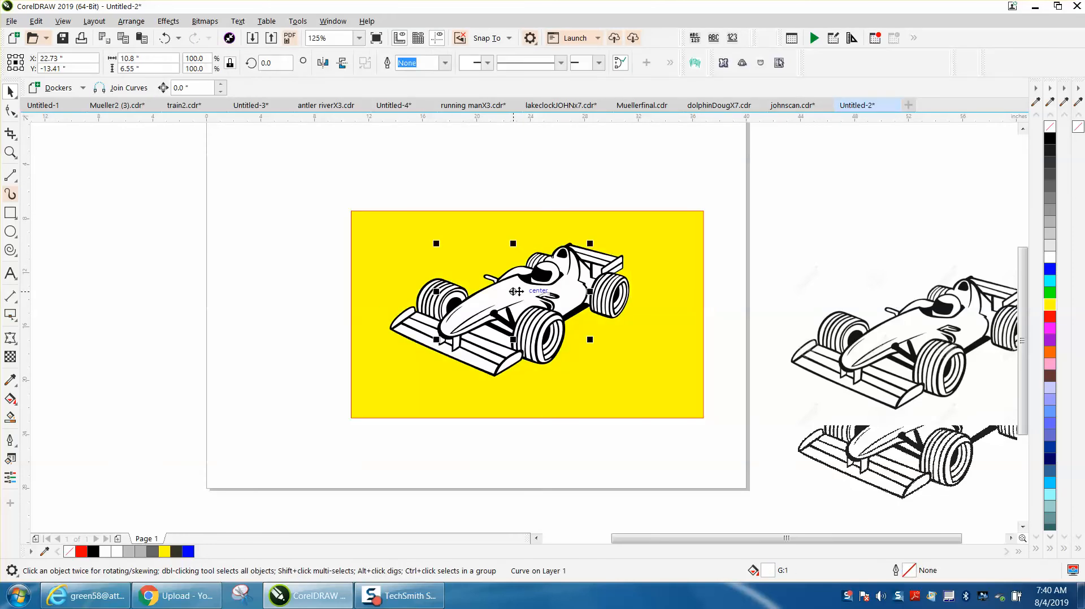
left_click_drag(516, 292, 519, 183)
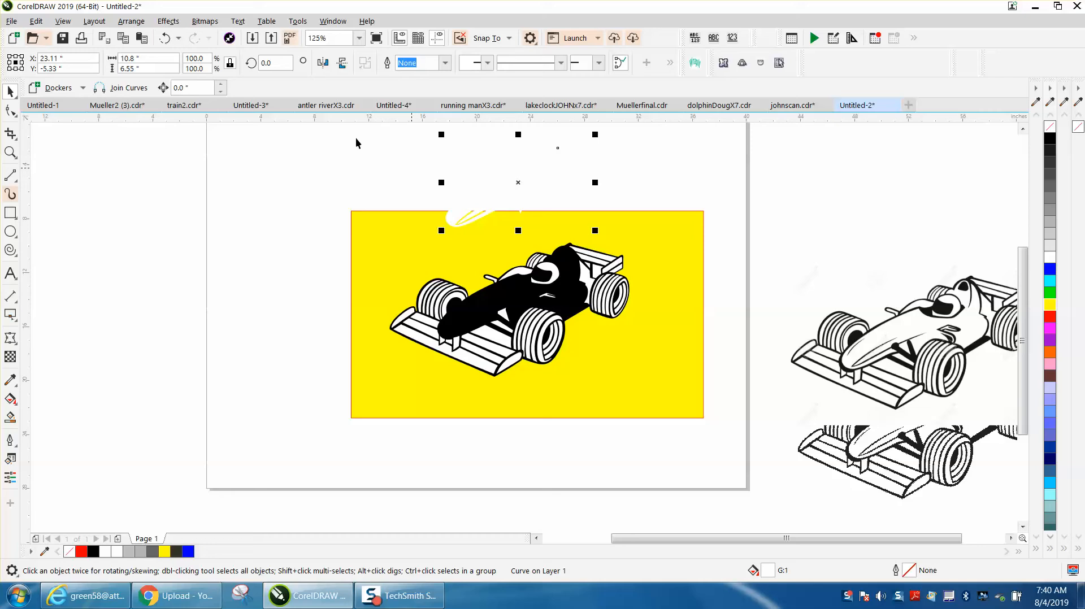
left_click(164, 40)
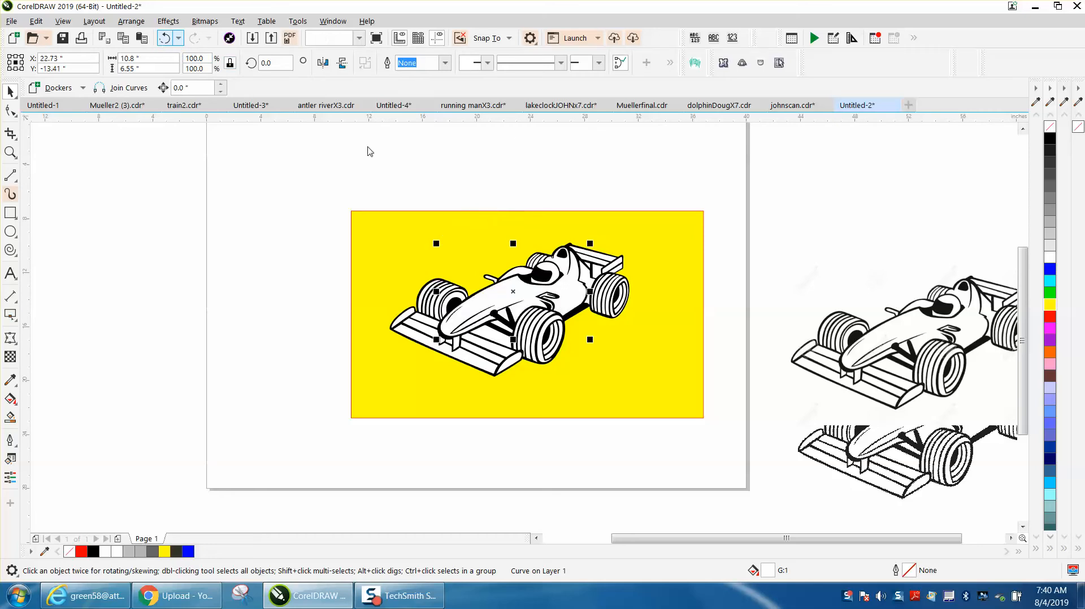
left_click(735, 292)
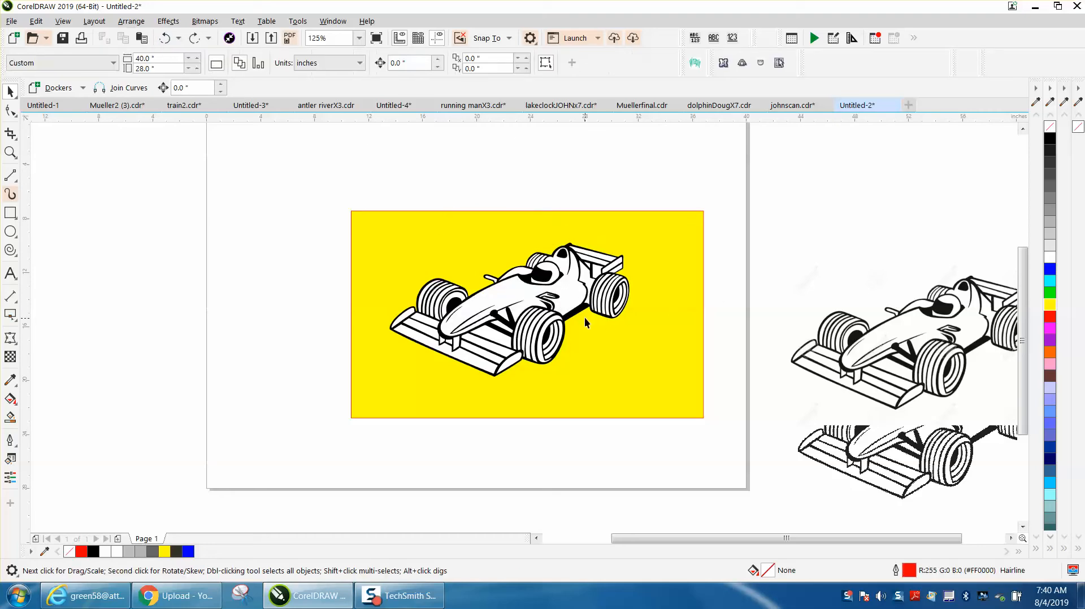
- Set the document's nudge distance to 10 inches with nothing selected
left_click(585, 309)
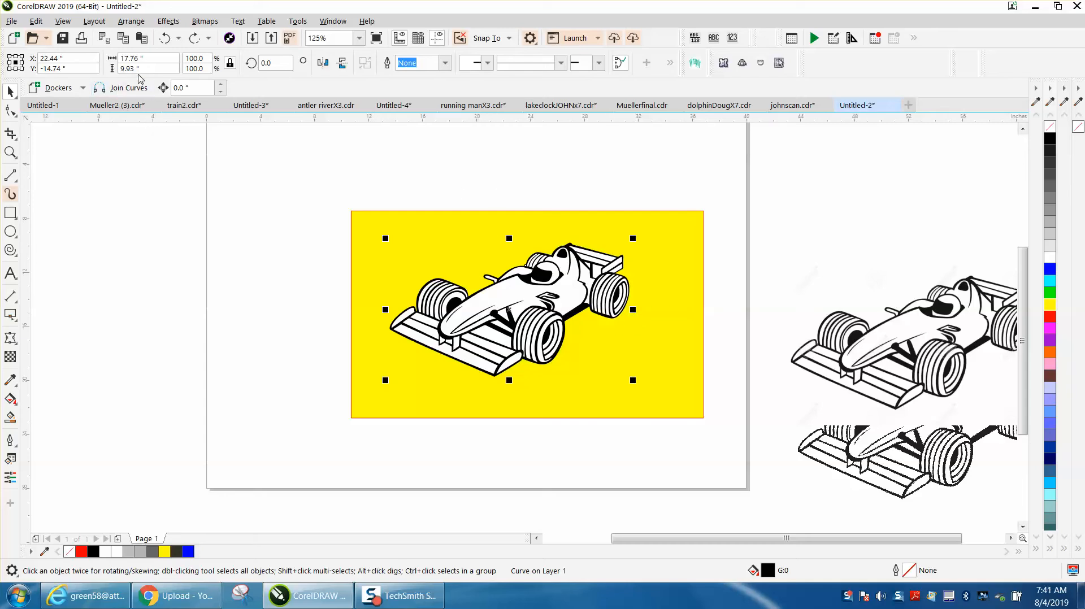
left_click(278, 158)
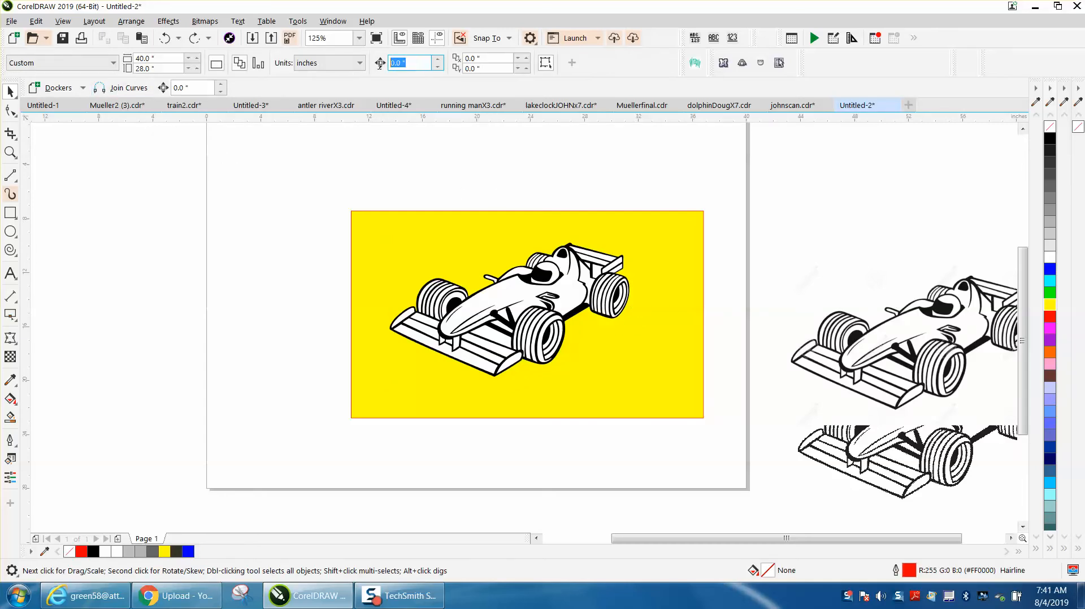
type("10")
key("Return")
- Nudge the black car silhouette up by 20 inches, off the white shapes and above the page
left_click(587, 309)
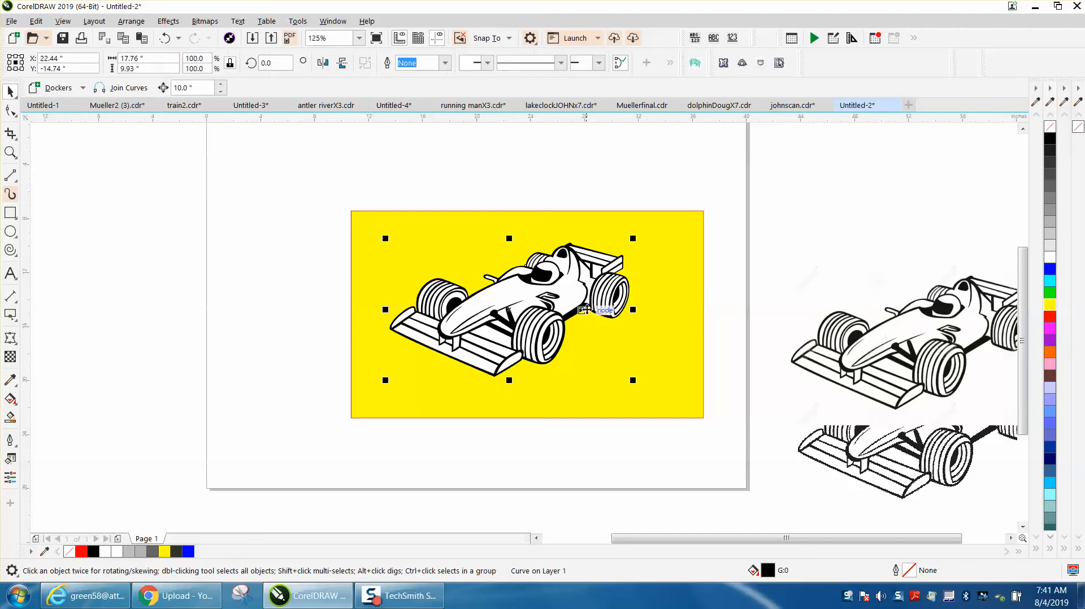
key("Up")
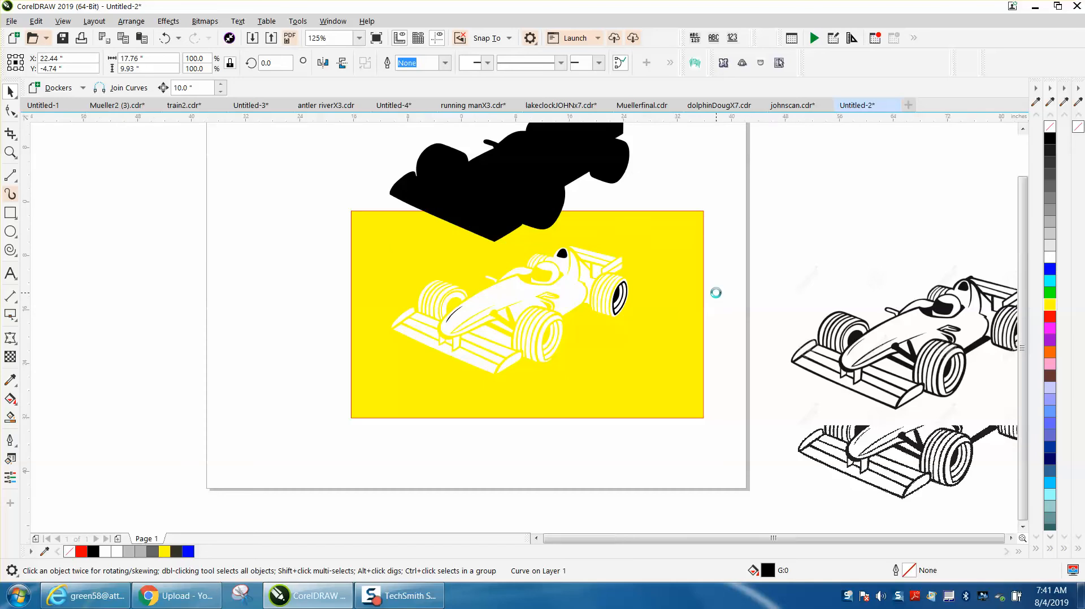
scroll(715, 298, "down", 2)
key("Up")
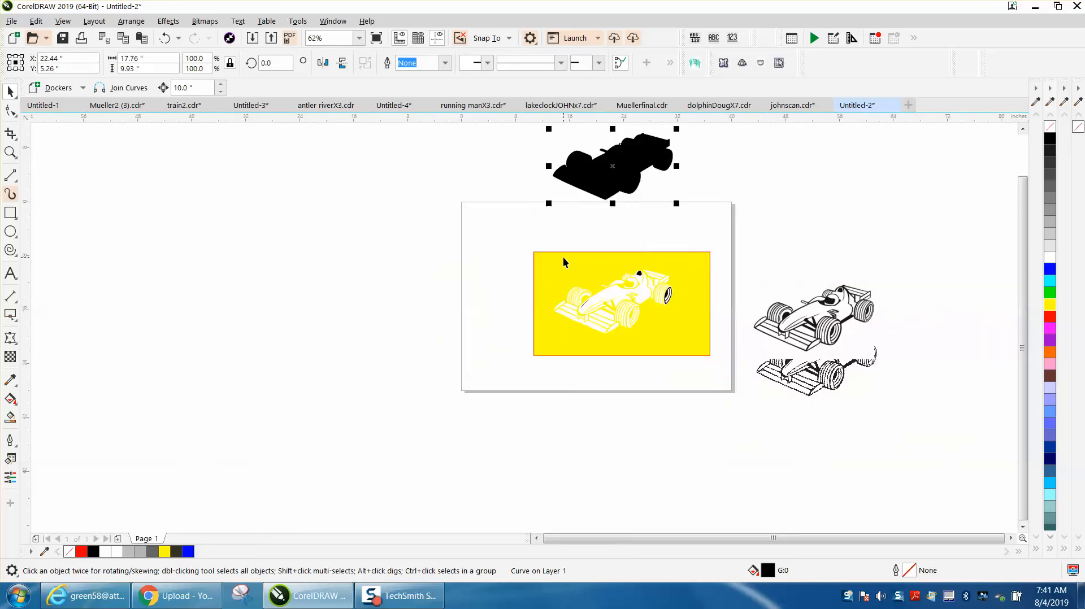
- Select all remaining car shapes on the yellow rectangle, remove their fill and give them a black hairline outline
left_click_drag(546, 250, 698, 350)
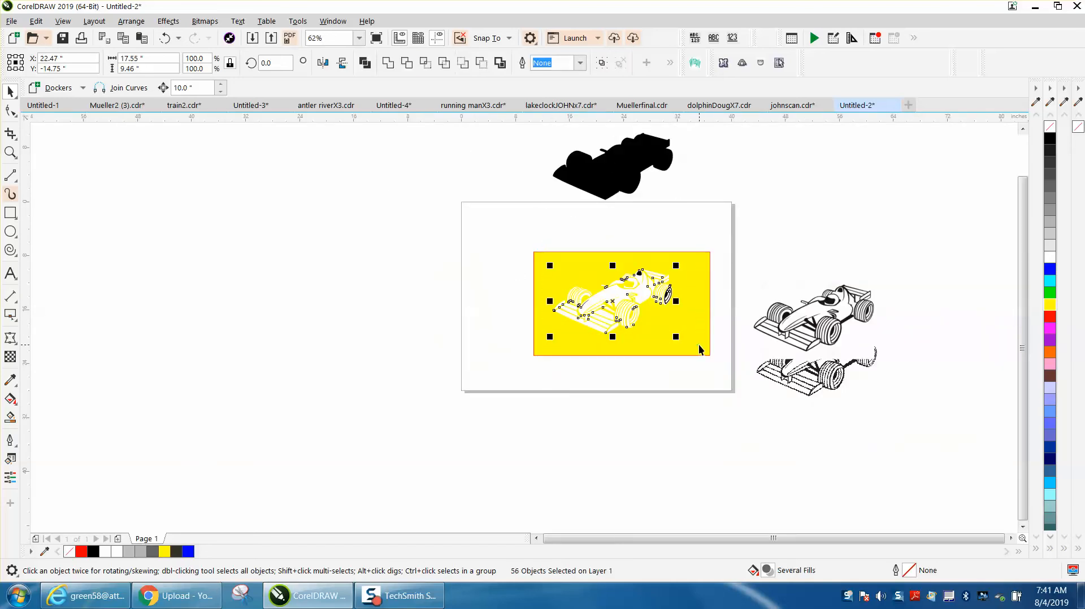
left_click(1050, 130)
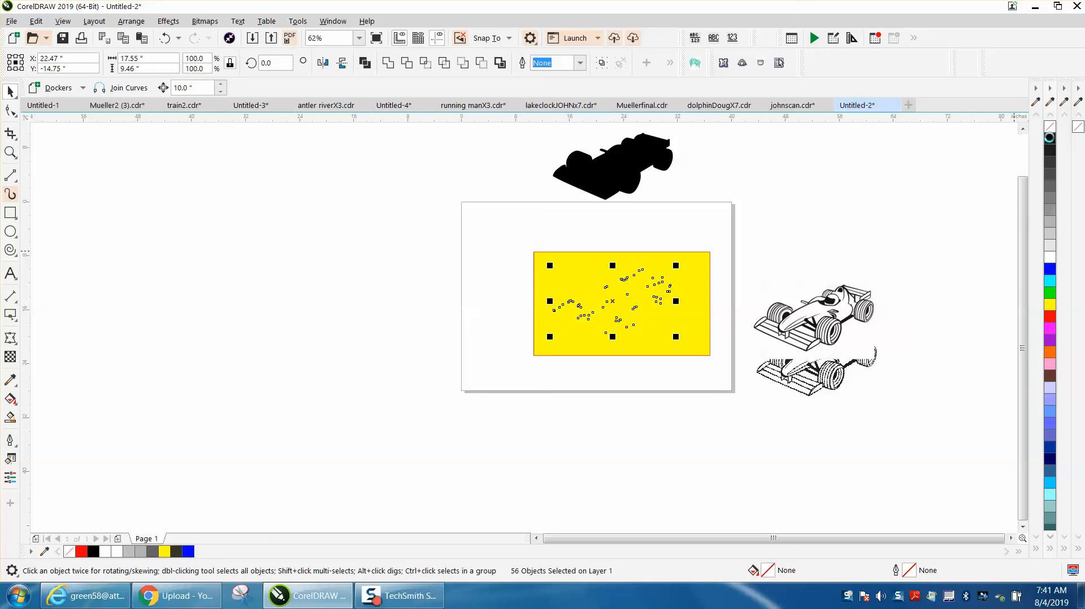
right_click(1051, 140)
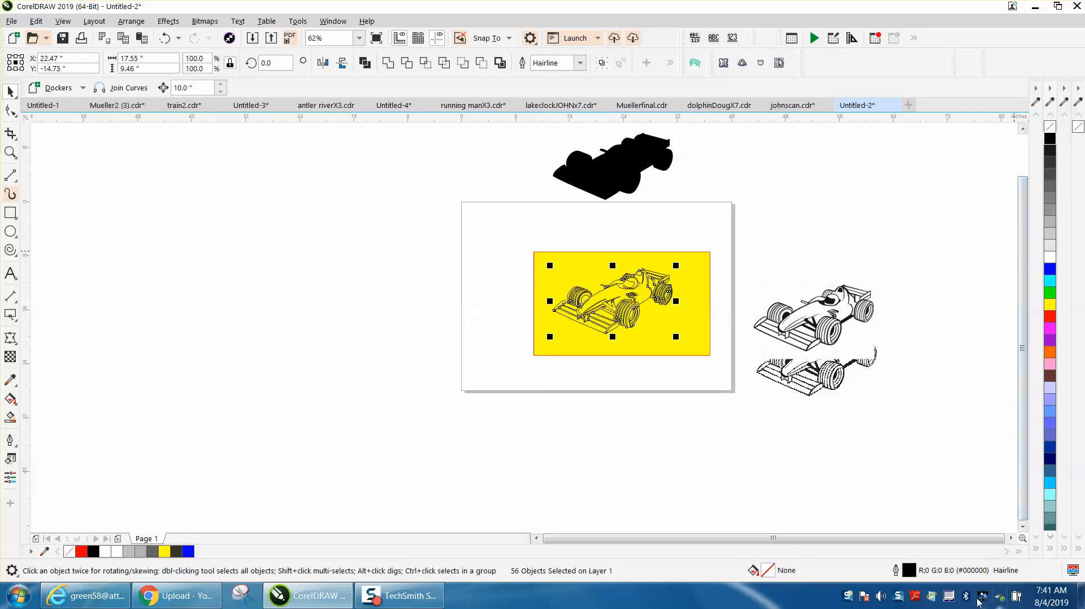
- Replace the silhouette's black fill with a black hairline outline and nudge it 20 inches down, back onto the car shapes
left_click(612, 199)
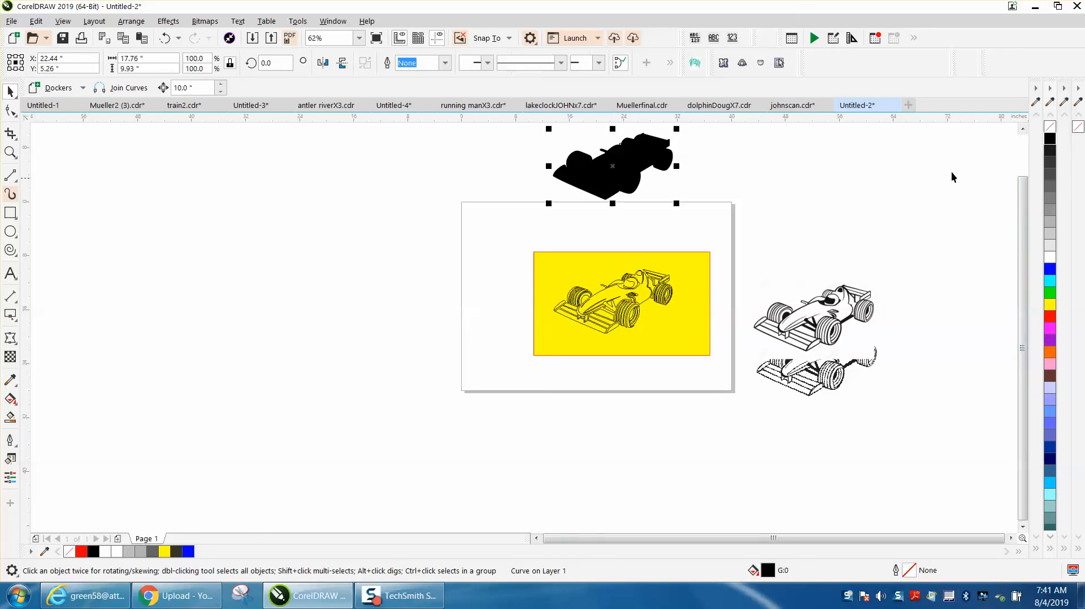
left_click(1054, 130)
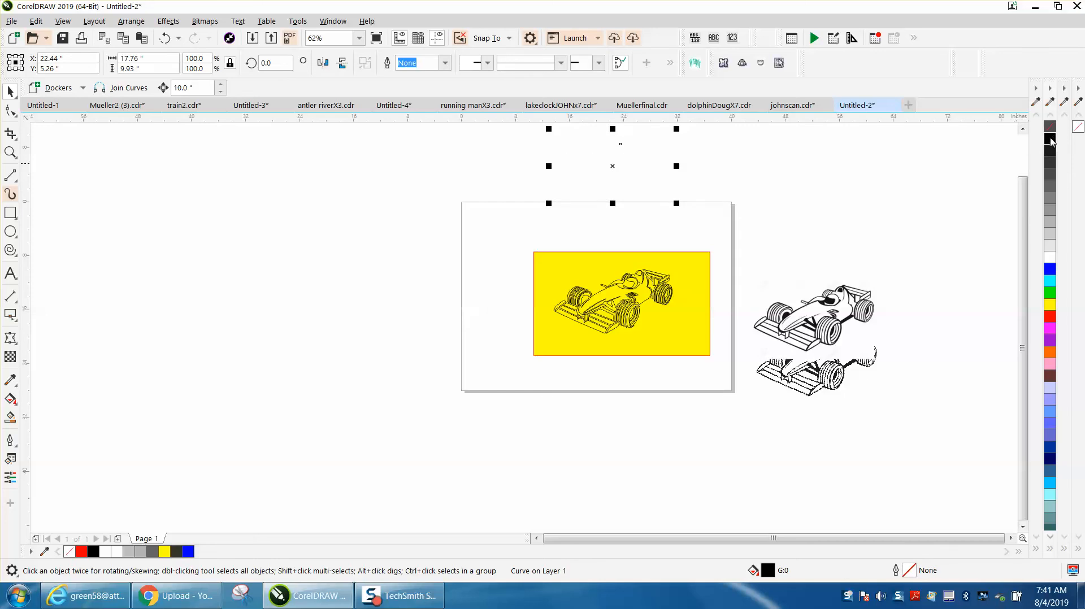
right_click(1053, 141)
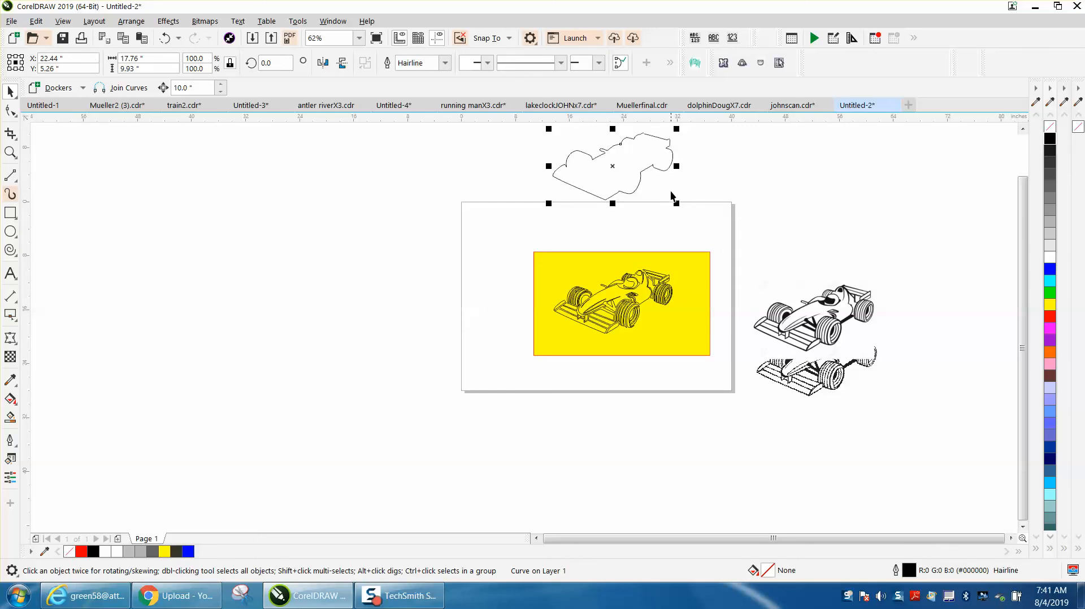
key("Down")
key("Down")
- Select the outer outline together with all inner car shapes on the yellow rectangle and combine them into one curve
key("z")
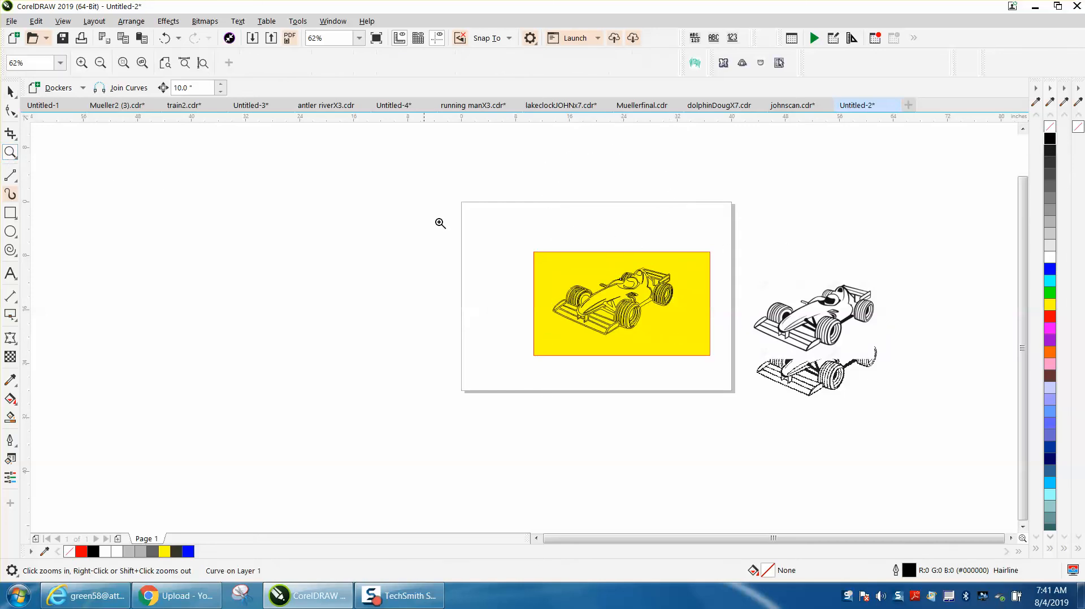
left_click_drag(540, 239, 690, 353)
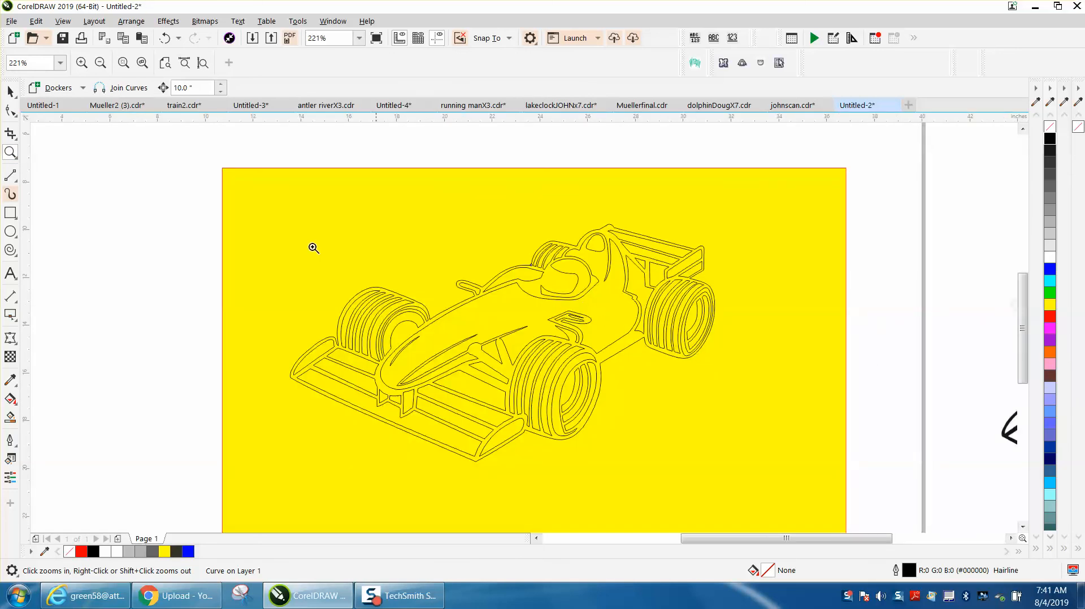
left_click(10, 91)
scroll(234, 148, "down", 4)
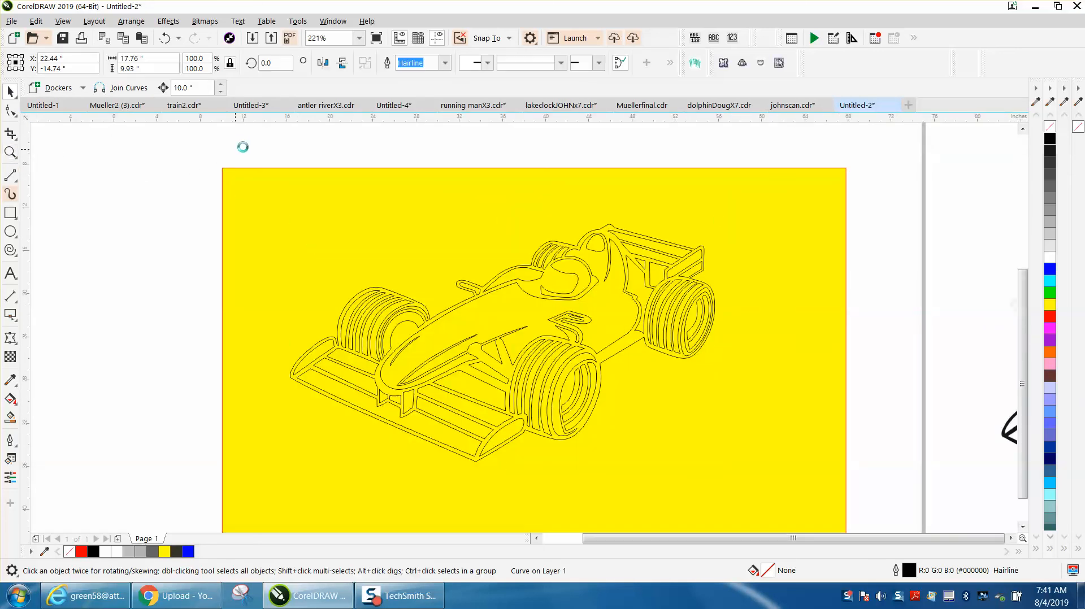
left_click_drag(247, 179, 477, 310)
left_click(145, 27)
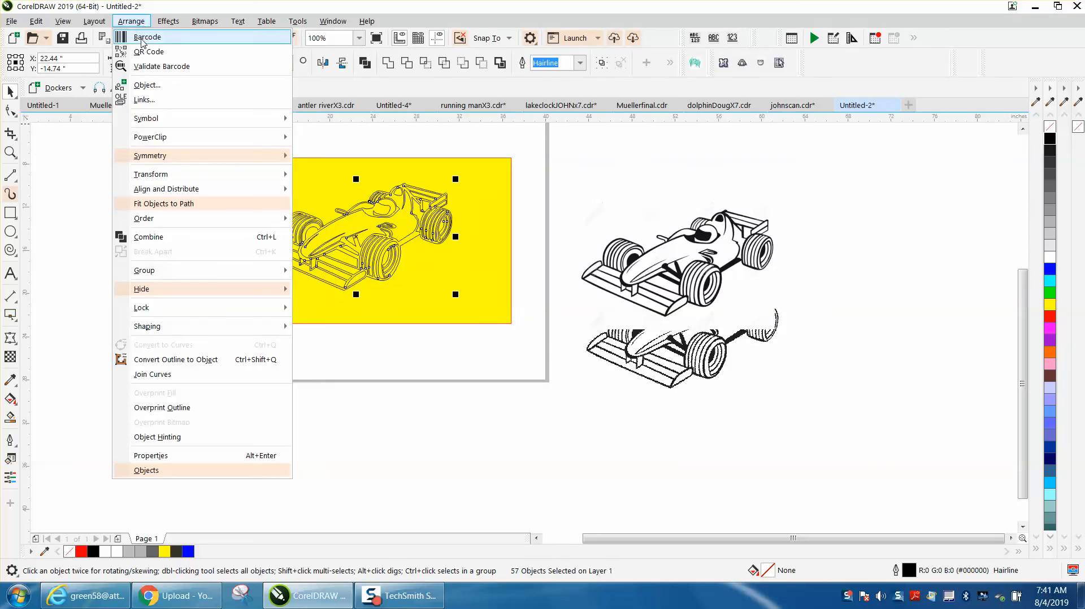
left_click(168, 237)
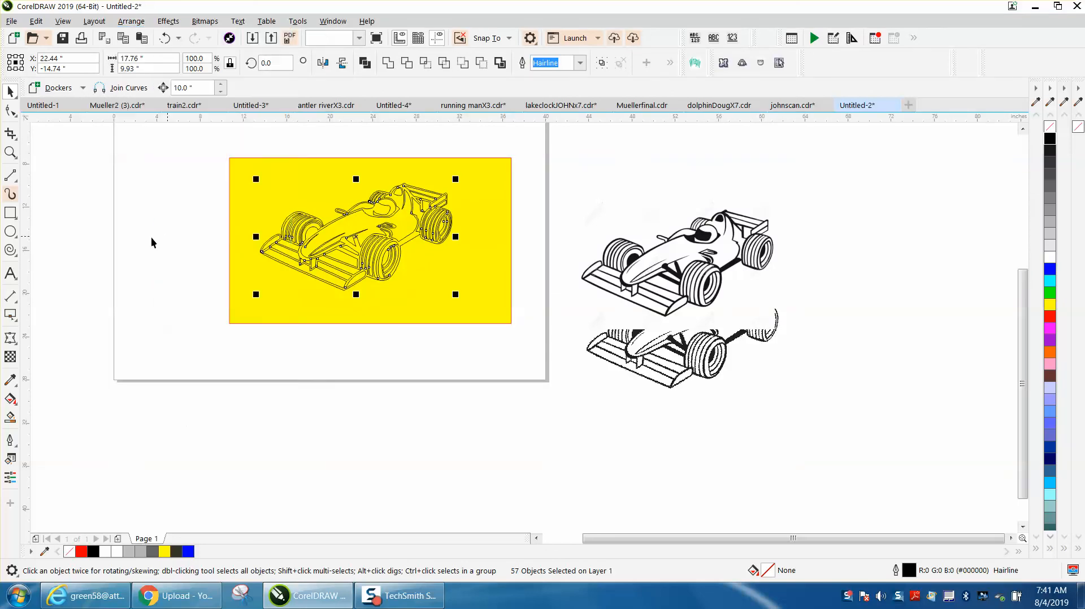
- Fill the combined car curve with black and remove its outline
left_click(10, 153)
left_click_drag(242, 161, 528, 312)
left_click(10, 92)
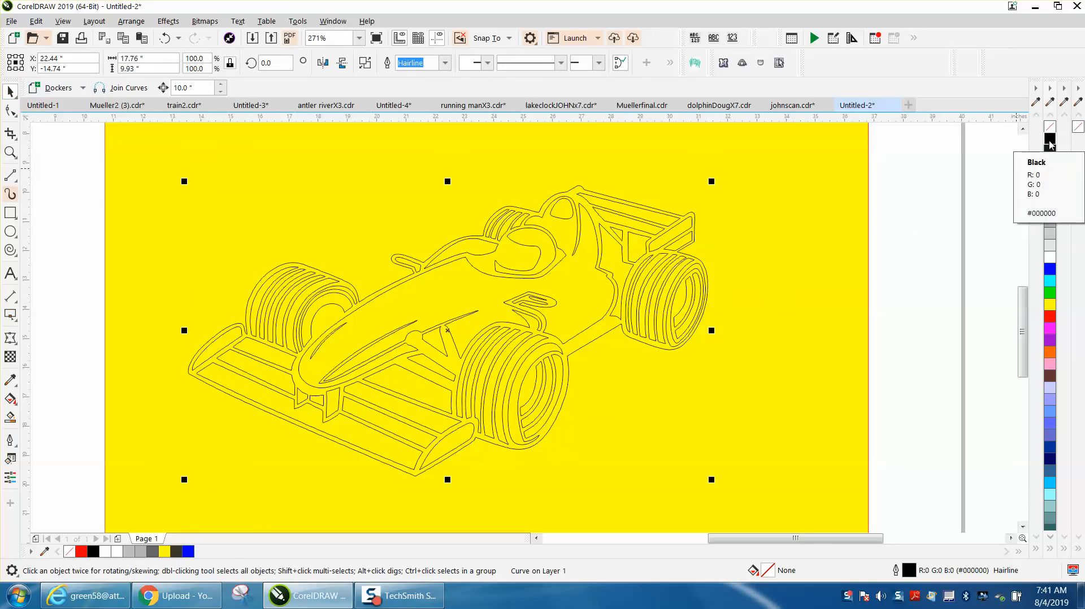
left_click(1049, 141)
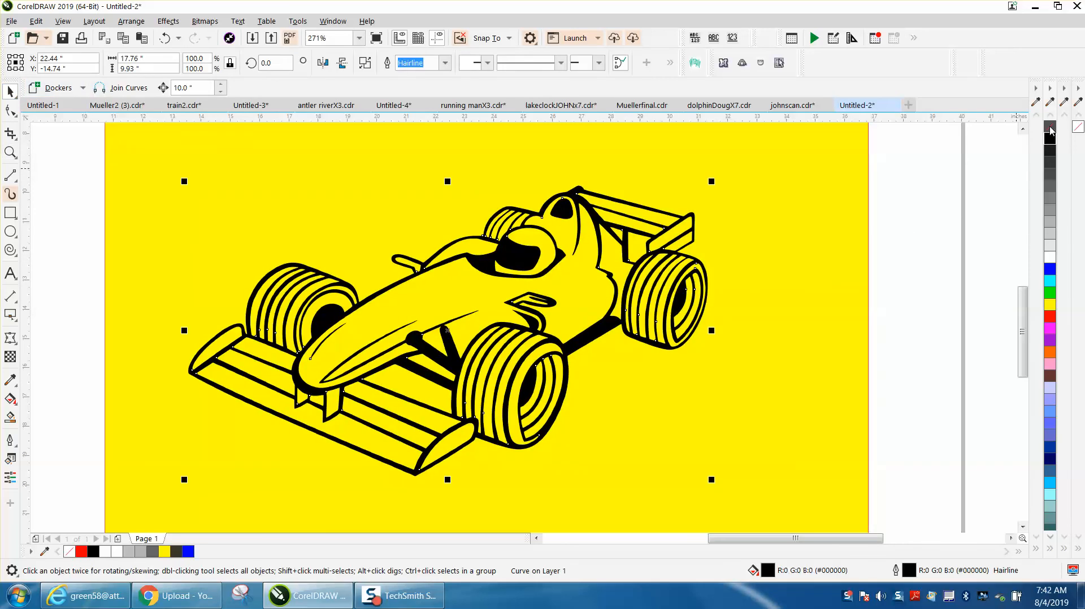
right_click(1051, 129)
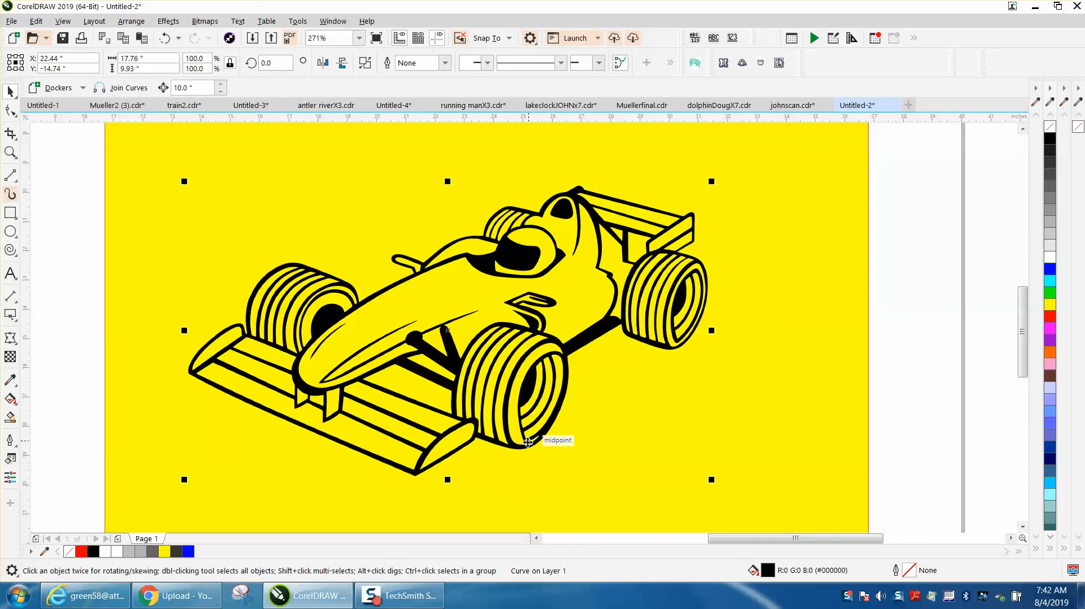
- Examine the traced front tire up close and compare it with the same tire in the original bitmap
left_click(6, 154)
left_click_drag(509, 398, 610, 480)
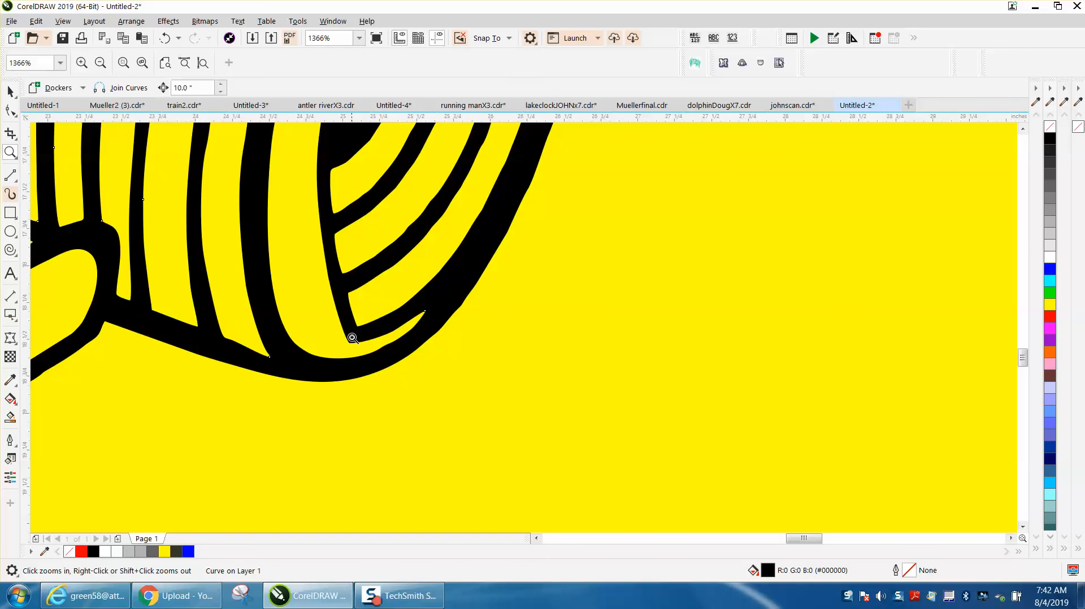
scroll(443, 353, "down", 4)
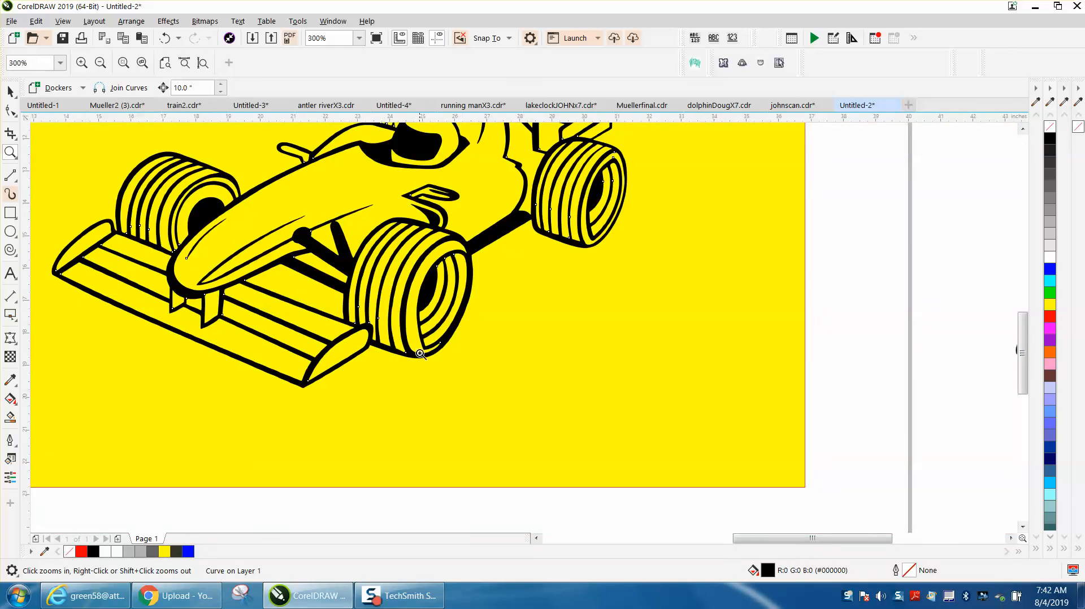
scroll(431, 353, "down", 3)
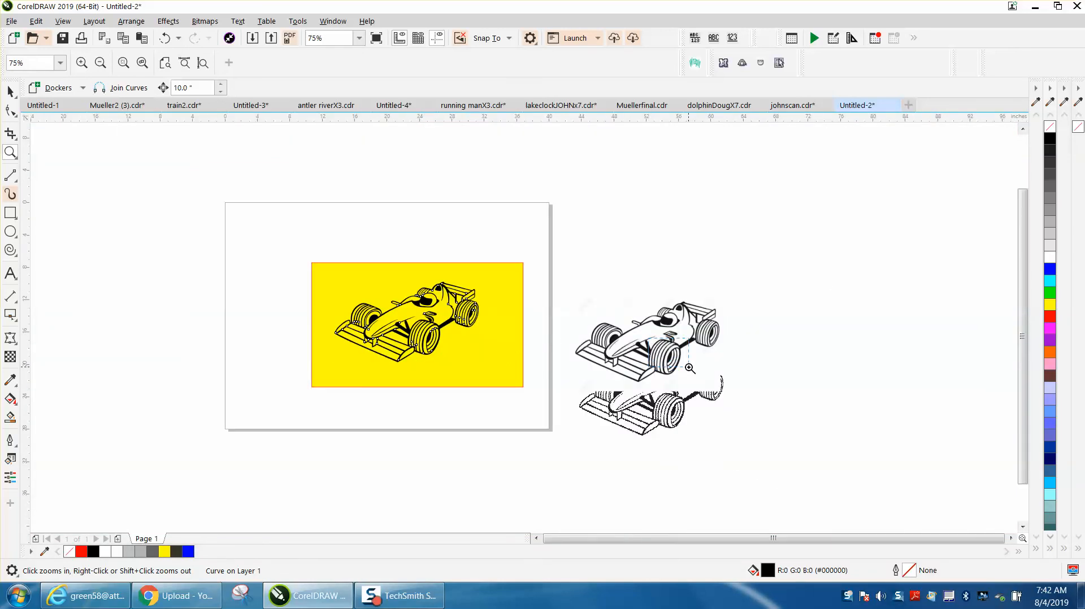
scroll(690, 367, "up", 5)
scroll(691, 368, "down", 4)
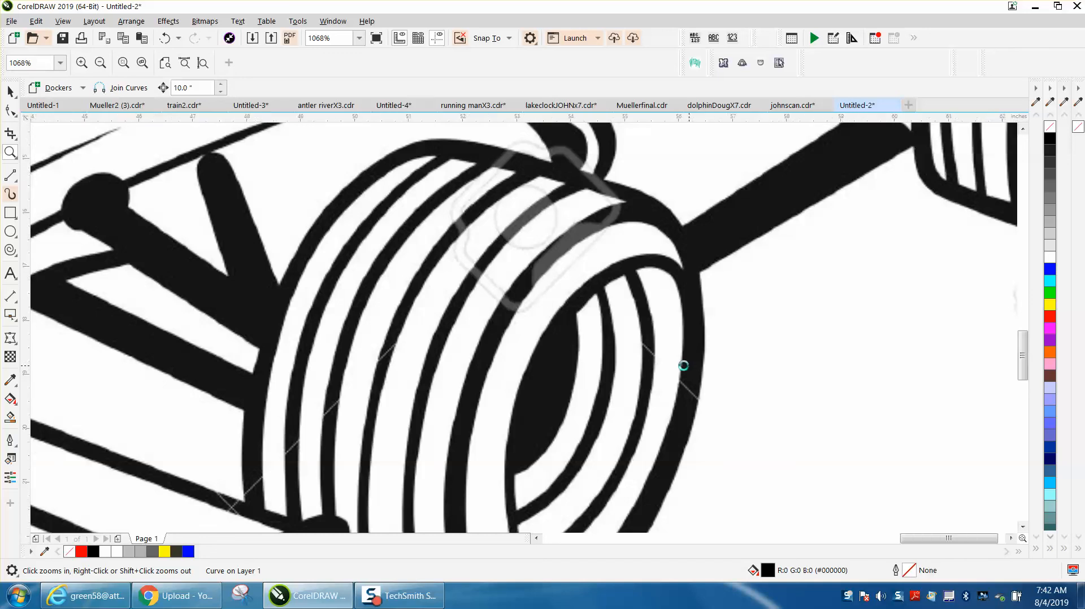
scroll(679, 366, "down", 6)
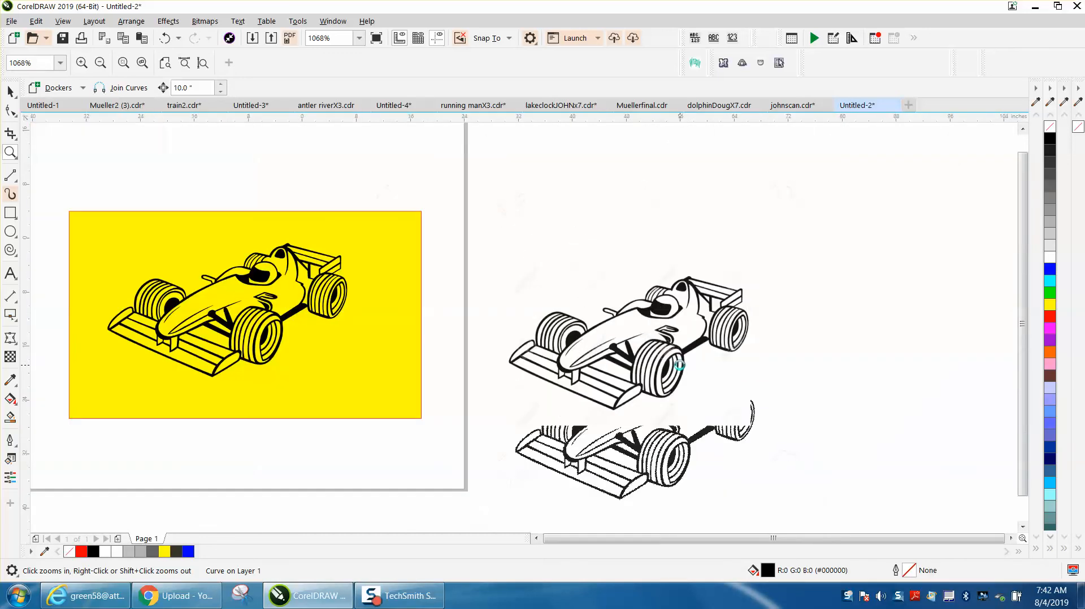